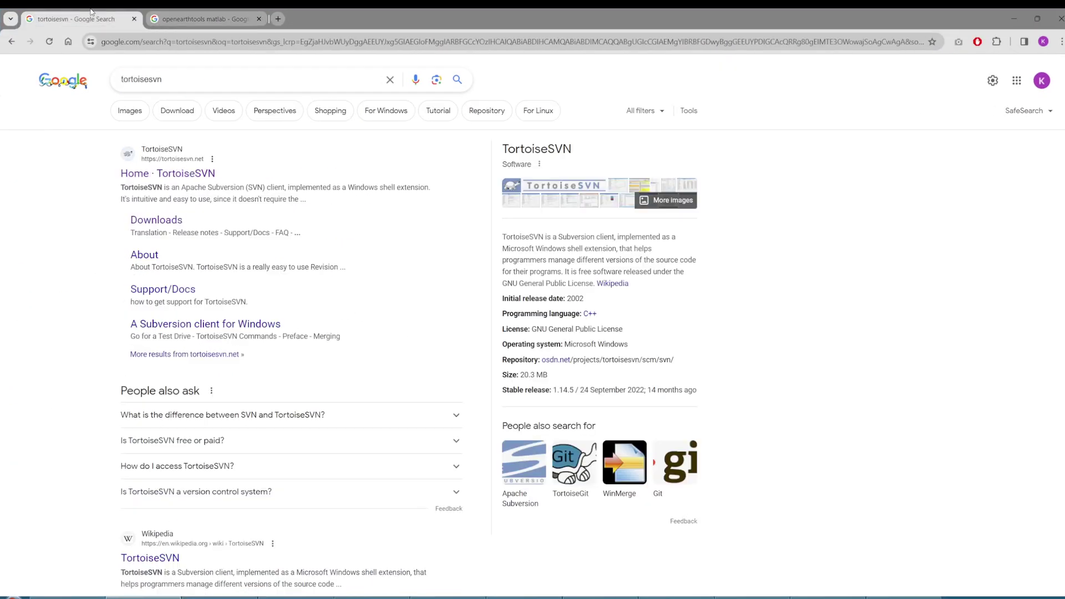
Open the TortoiseSVN homepage in a new tab and go to its Downloads page for version 1.14.5.
middle_click(164, 174)
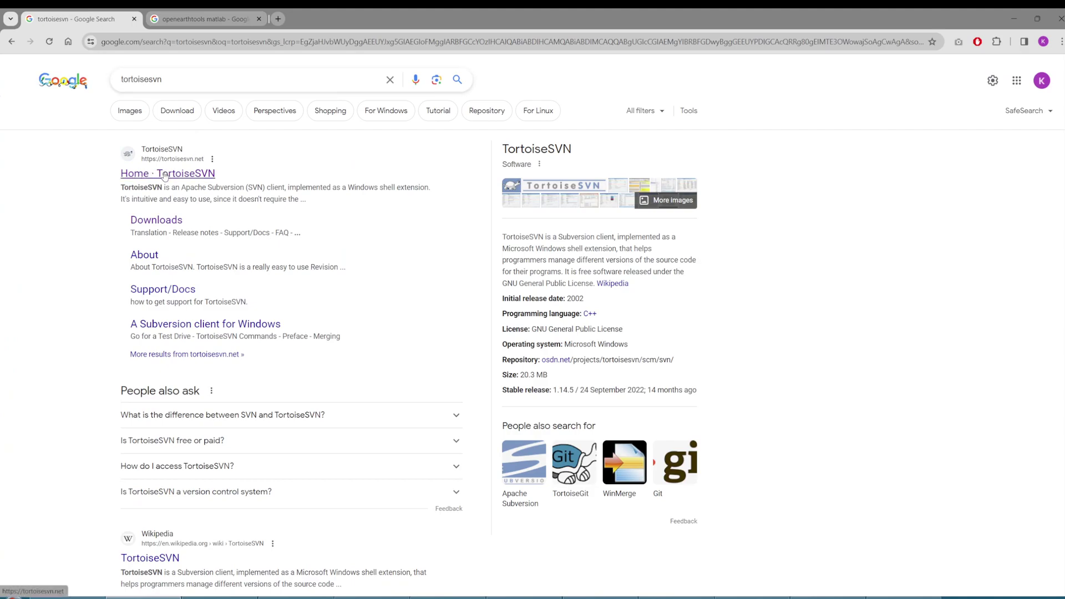
left_click(189, 12)
left_click(410, 113)
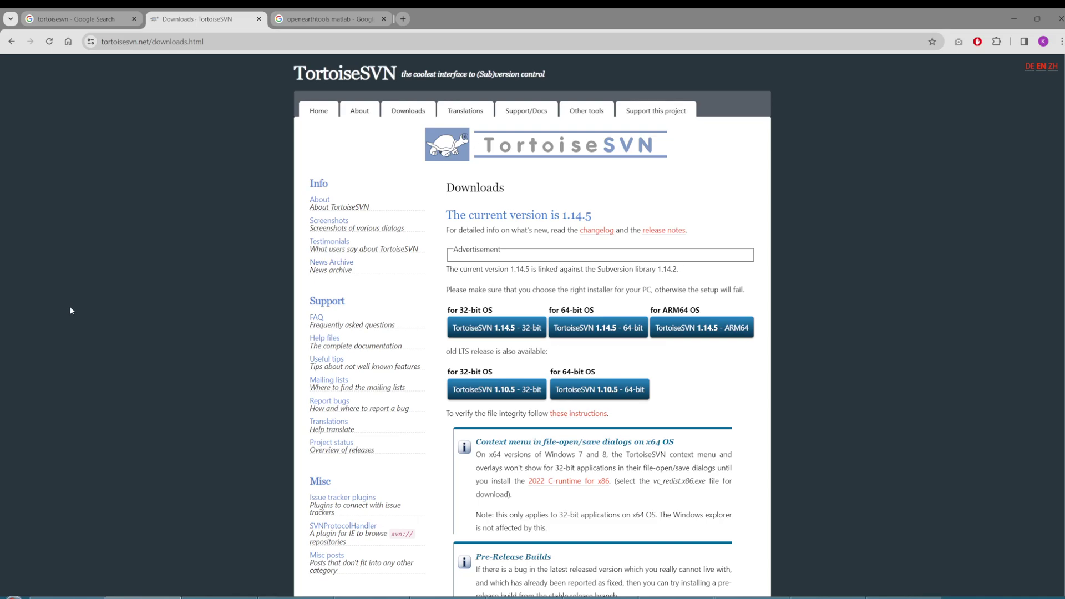
left_click(1013, 21)
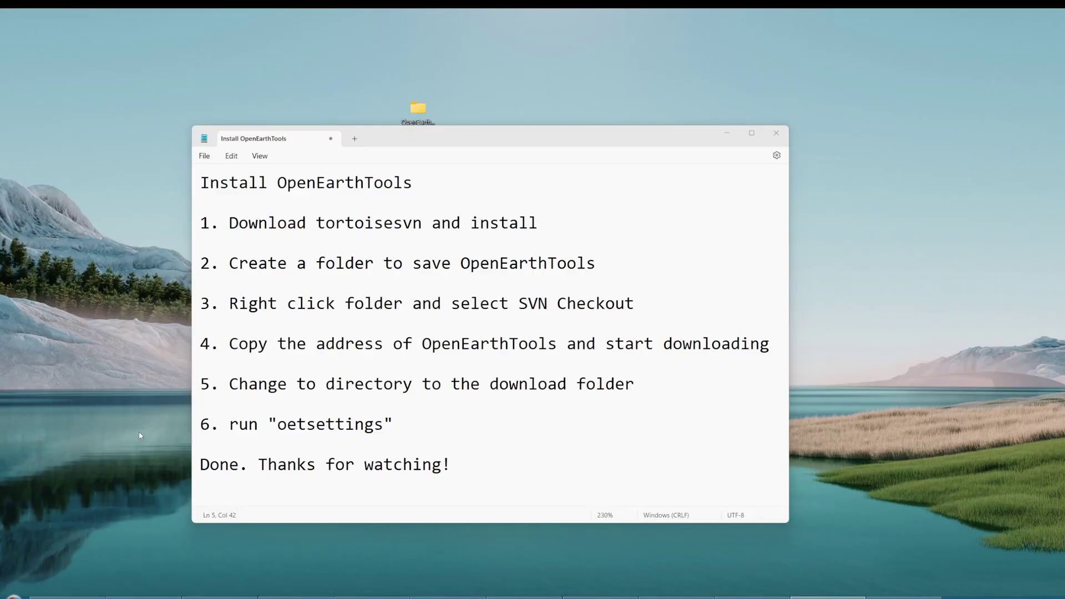
left_click_drag(297, 264, 558, 264)
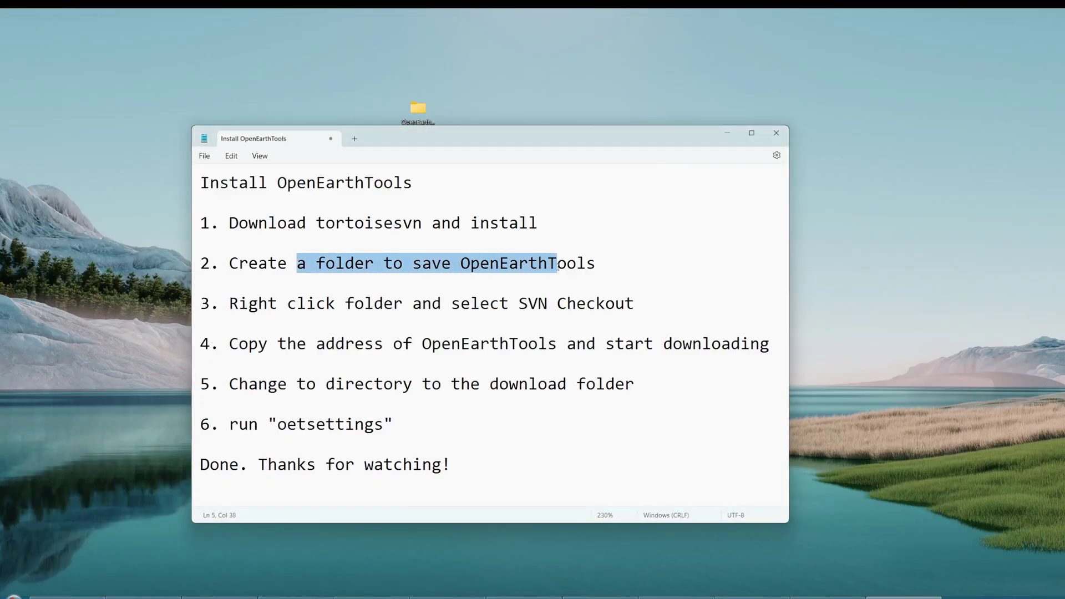
left_click(585, 264)
left_click_drag(467, 260, 586, 263)
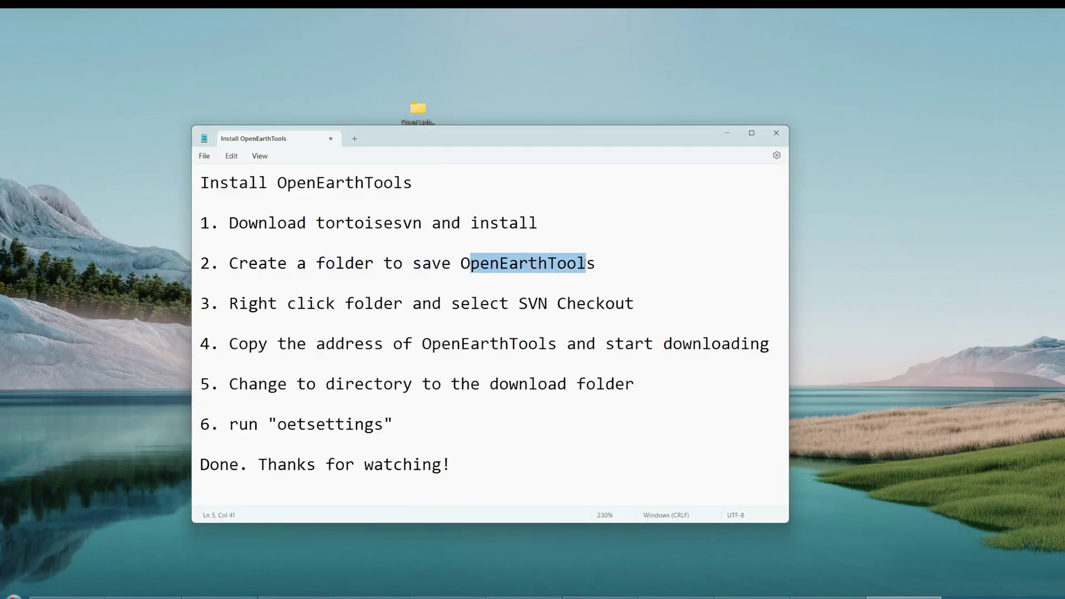
left_click(580, 256)
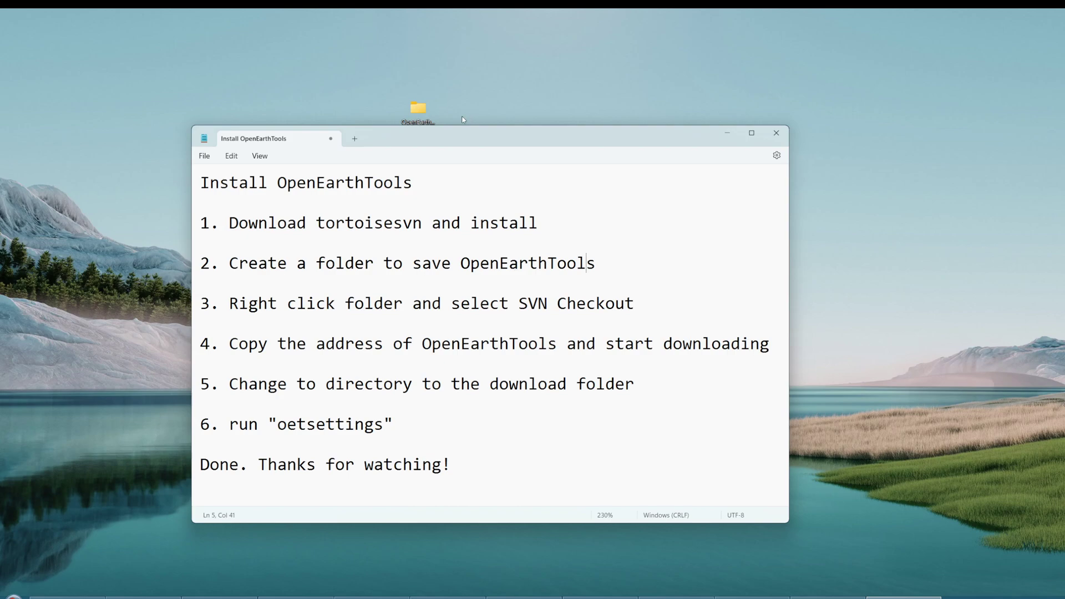
left_click(432, 123)
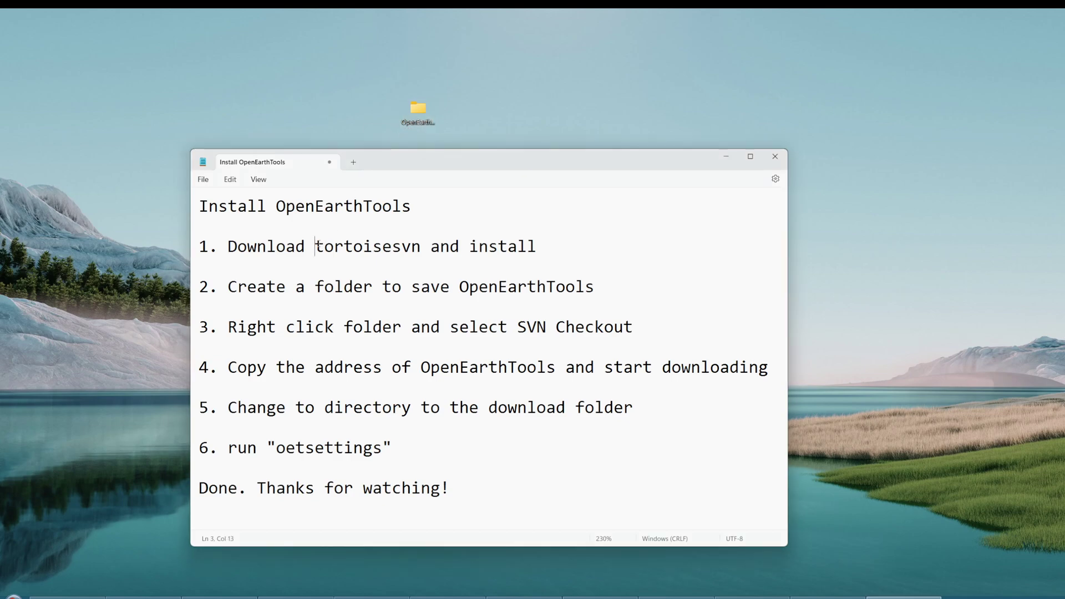
left_click_drag(315, 247, 419, 247)
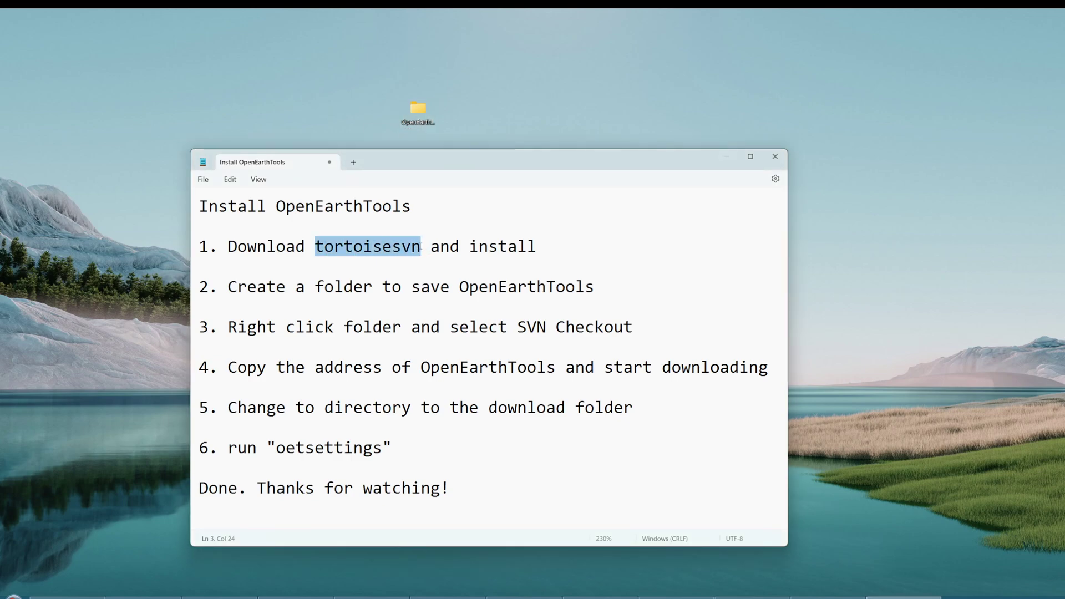
Preview the SVN Checkout option on the OpenEarthTools_Tutorial folder twice without choosing anything.
right_click(423, 111)
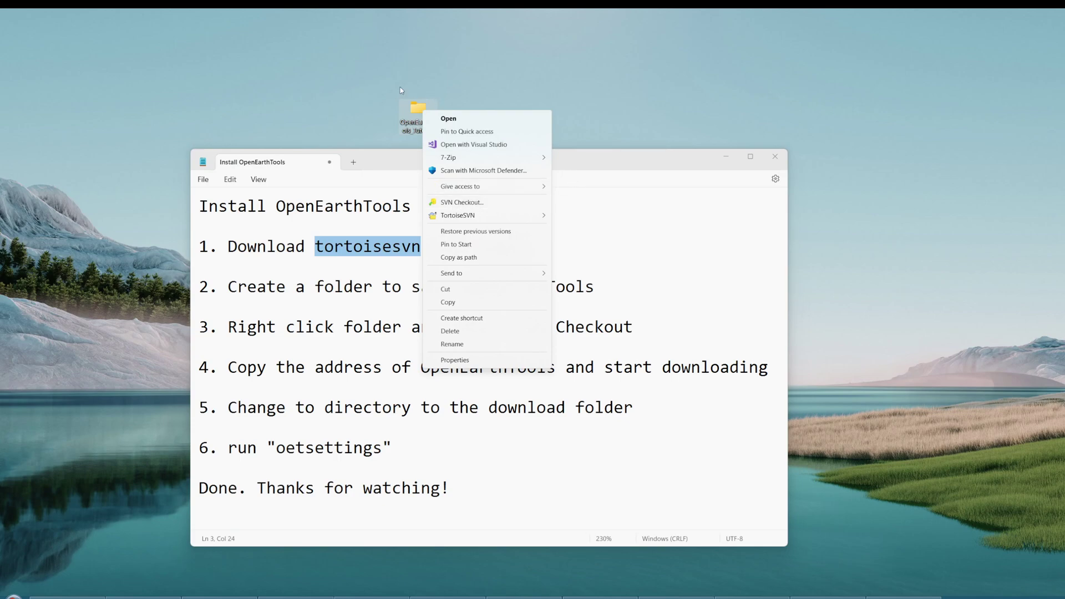
left_click(404, 115)
right_click(417, 119)
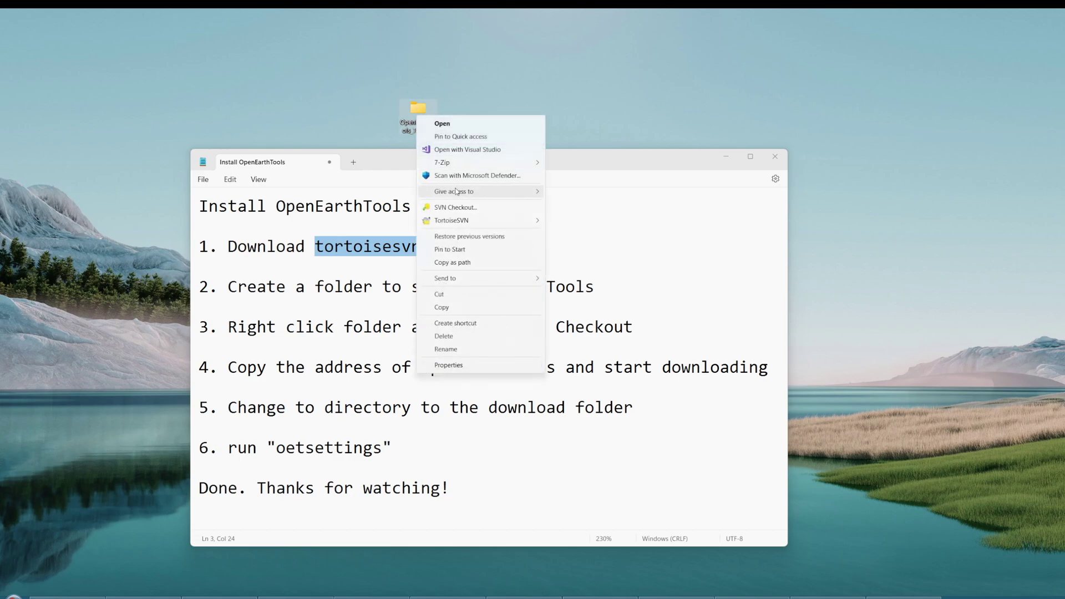
left_click(355, 247)
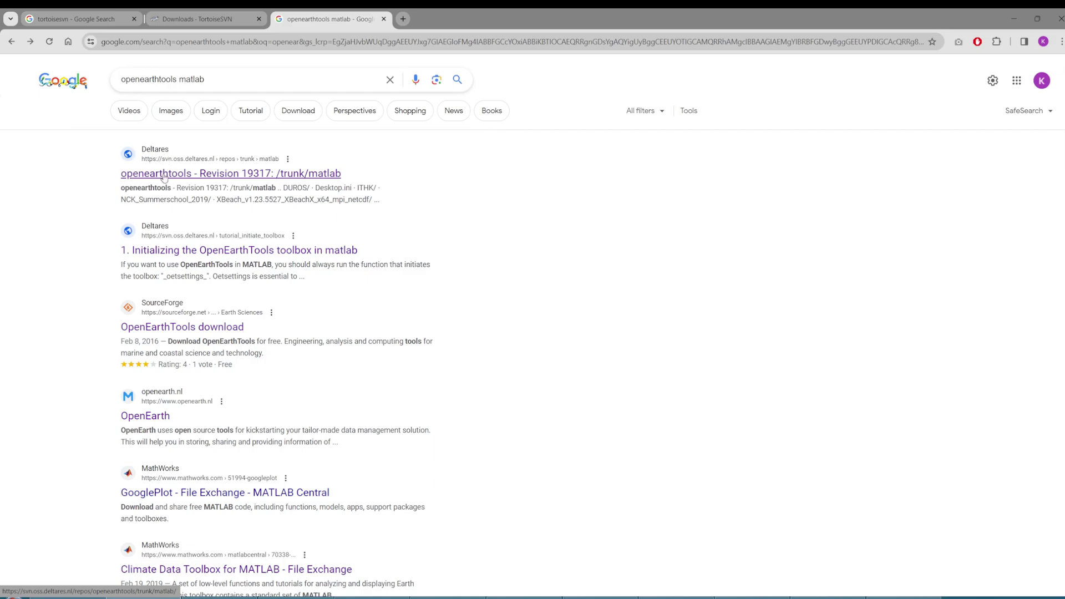
Open the openearthtools /trunk/matlab repository listing in a new tab and copy its URL.
middle_click(163, 174)
left_click(449, 20)
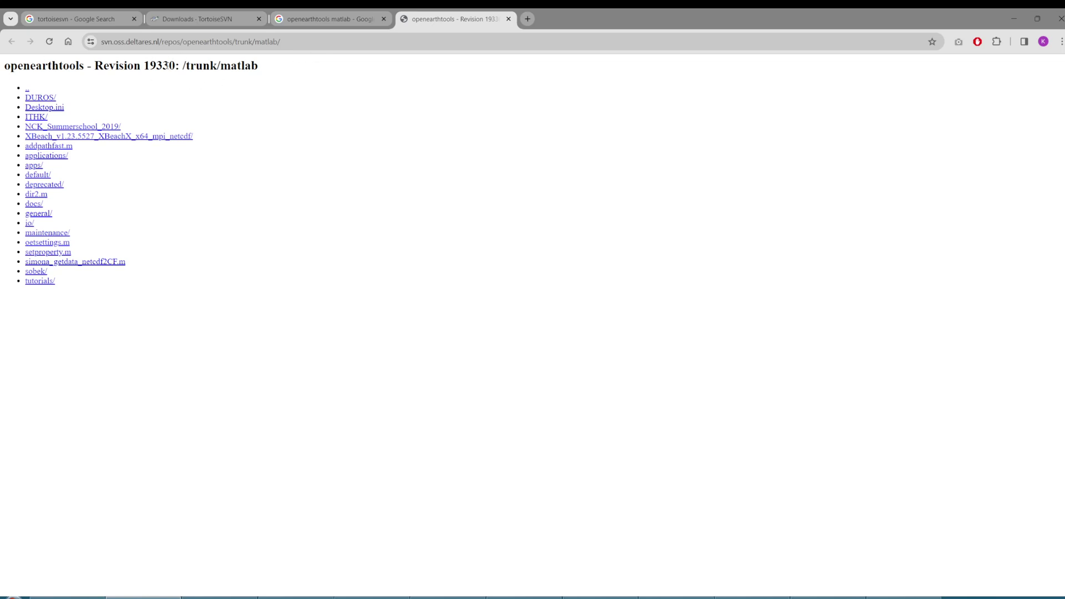
left_click(305, 40)
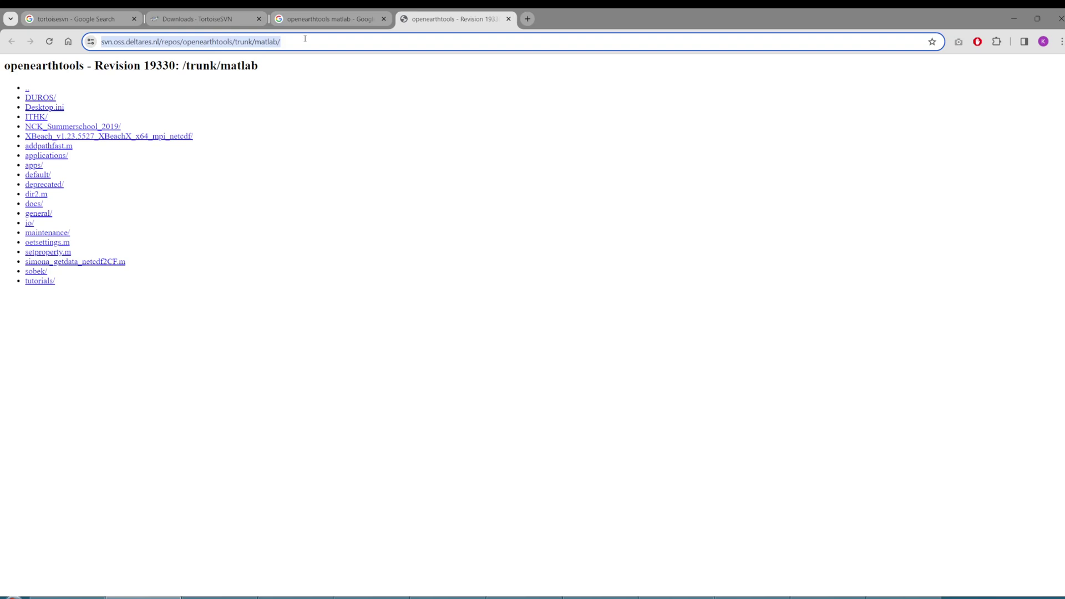
right_click(247, 40)
left_click(278, 132)
left_click(1013, 19)
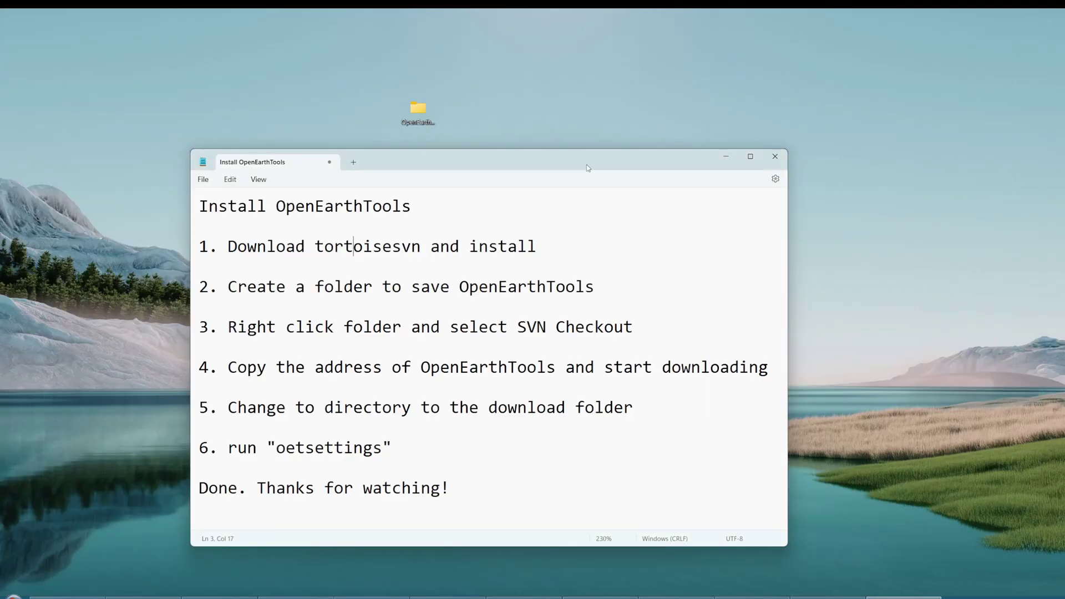
Check out the copied trunk/matlab repository URL into the OpenEarthTools_Tutorial desktop folder.
right_click(428, 111)
left_click(465, 200)
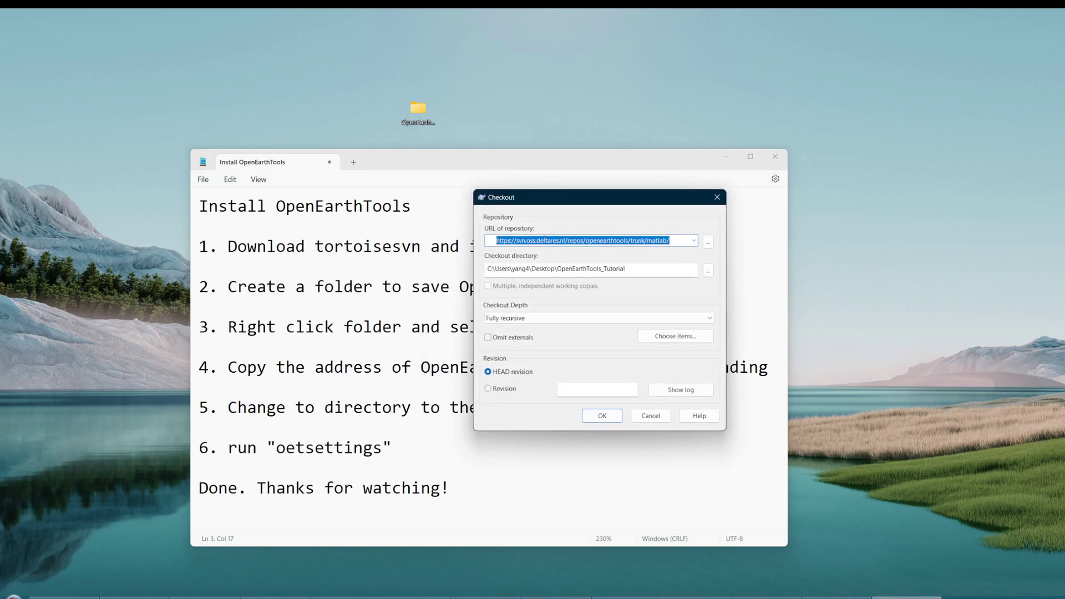
right_click(545, 239)
left_click(567, 284)
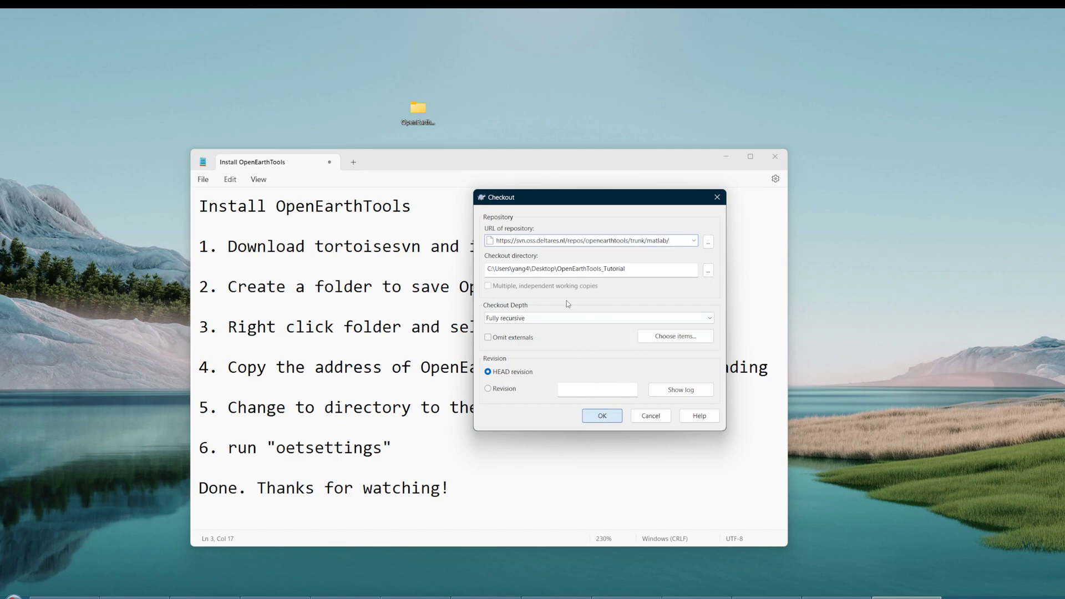
key("Return")
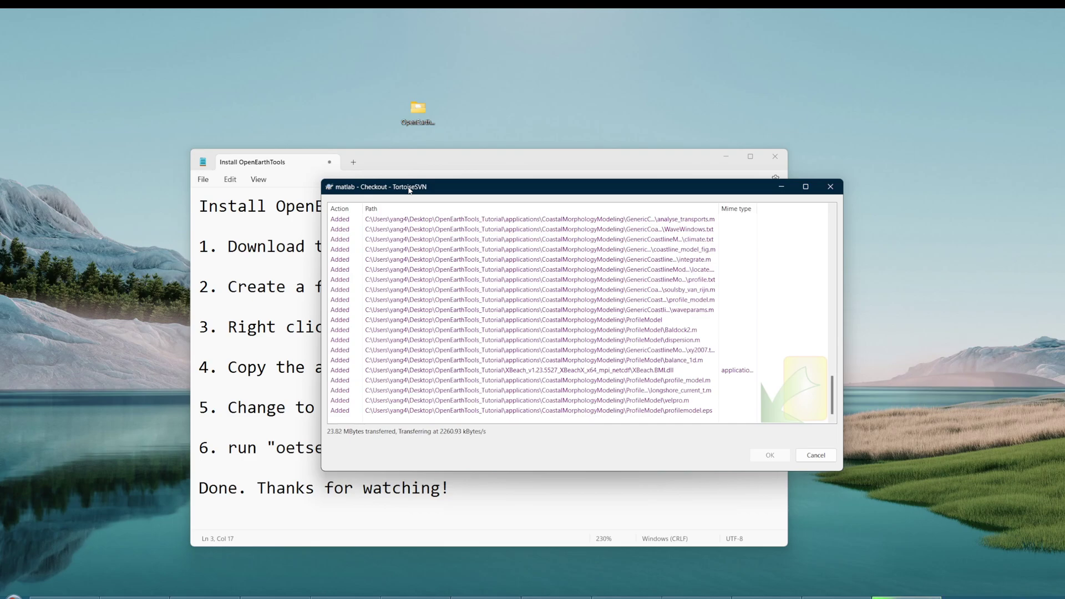
Cancel the running checkout, dismiss the failure report, and review the folder's TortoiseSVN options.
left_click(815, 455)
left_click(829, 187)
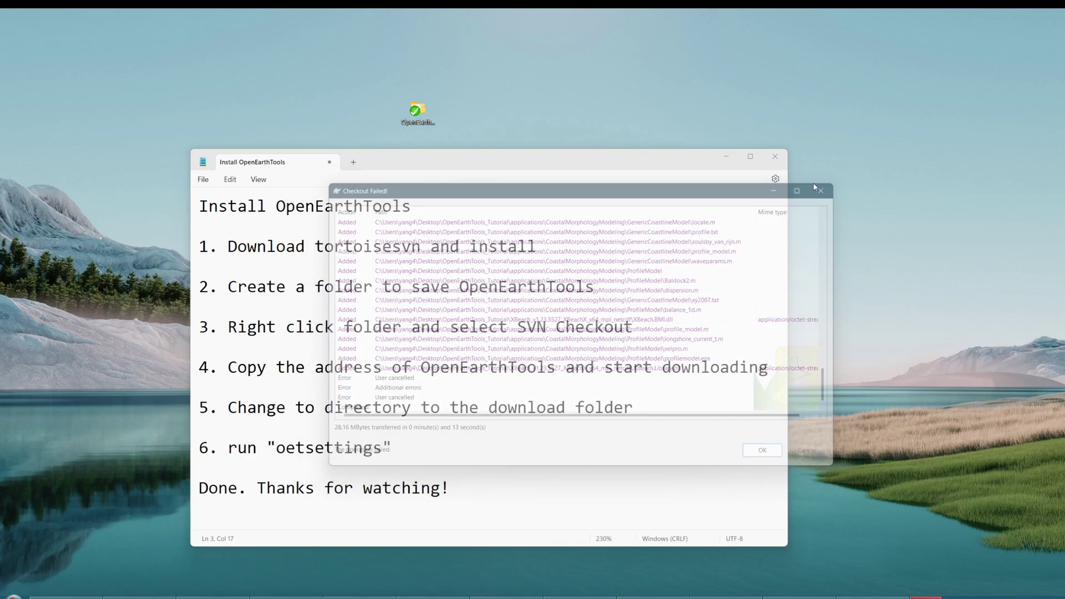
right_click(424, 119)
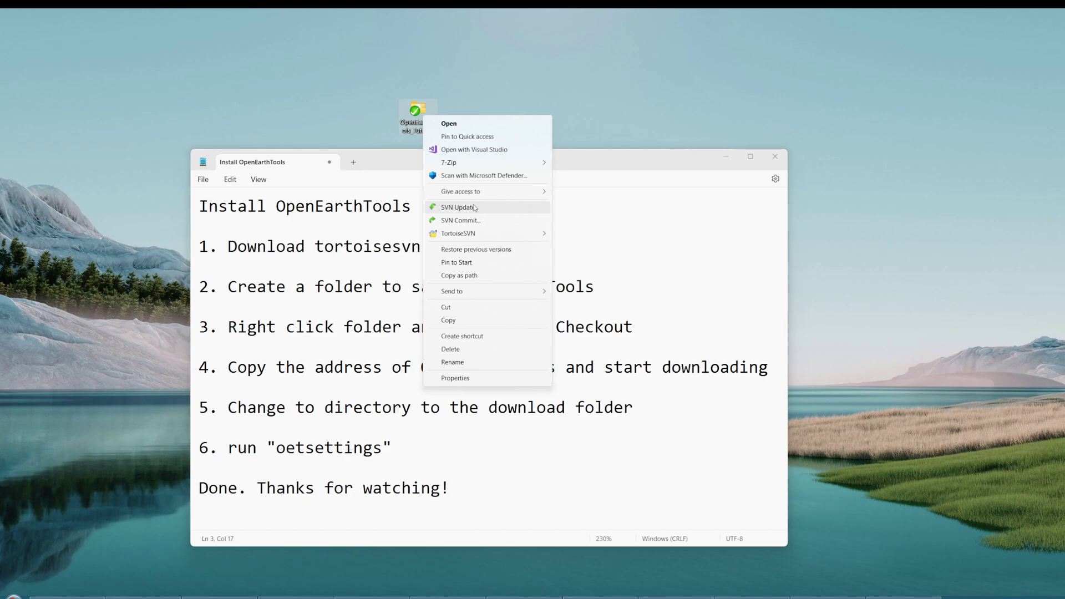
mouse_move(435, 237)
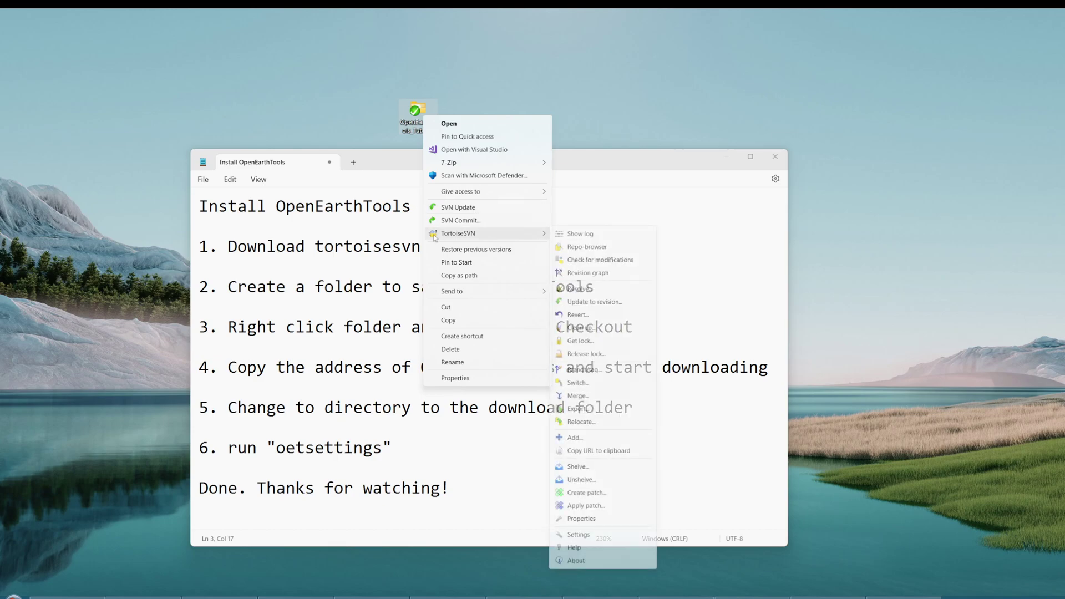
left_click(593, 91)
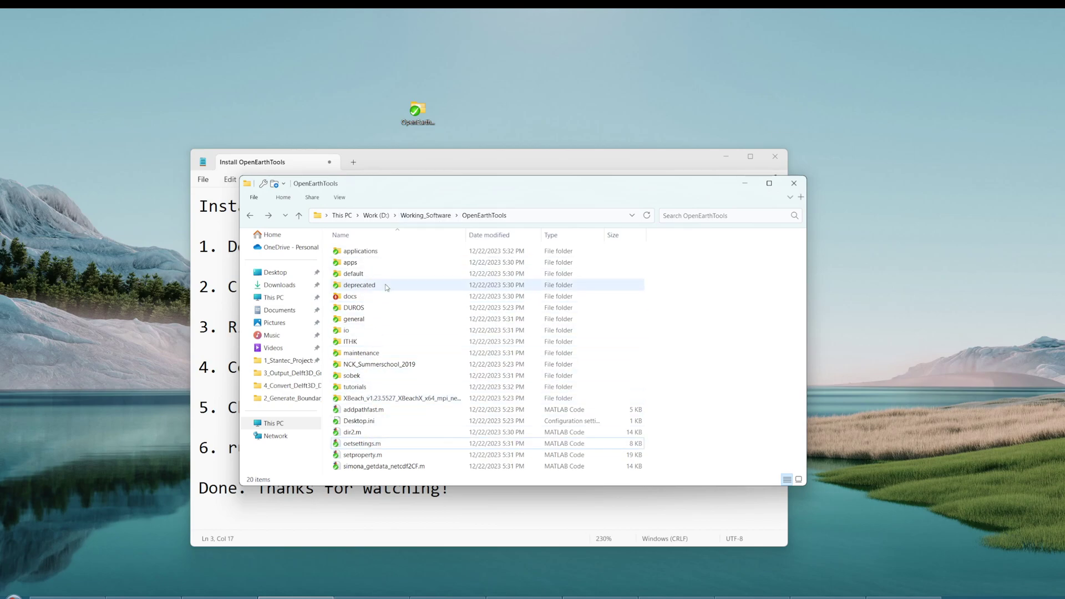
Look inside the tutorials folder, then return to the OpenEarthTools folder.
mouse_move(372, 430)
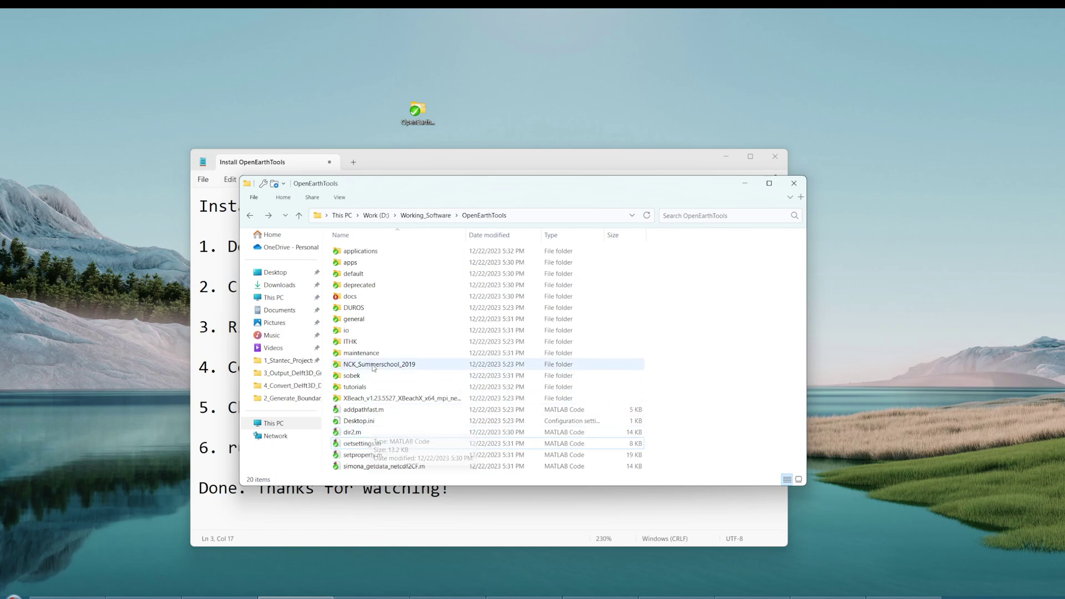
double_click(367, 386)
left_click(484, 216)
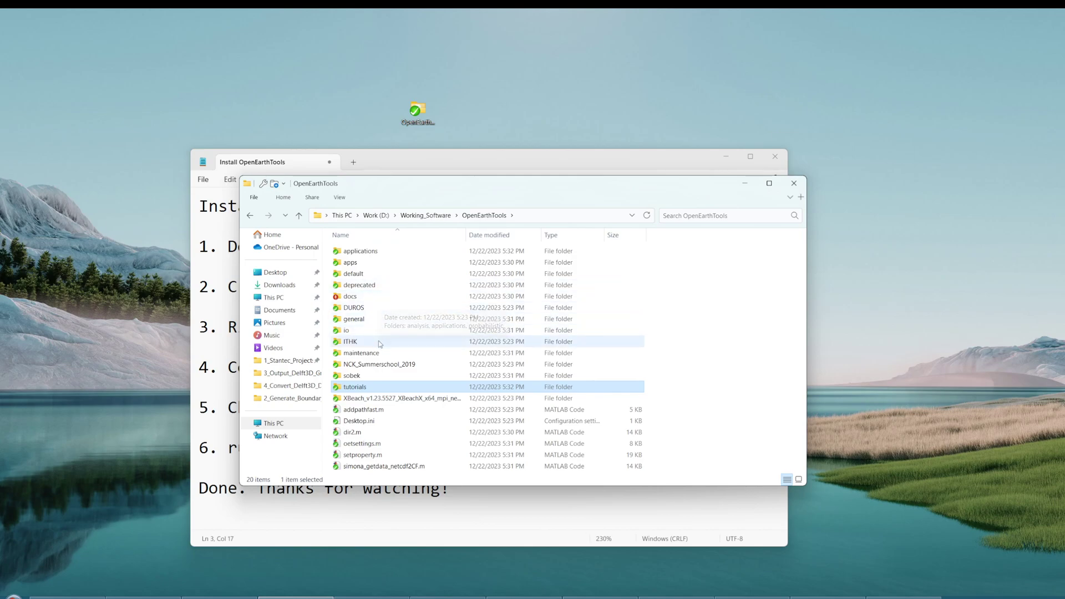
Browse applications > delft3d > flow, then return to the top level and select oetsettings.m.
double_click(359, 251)
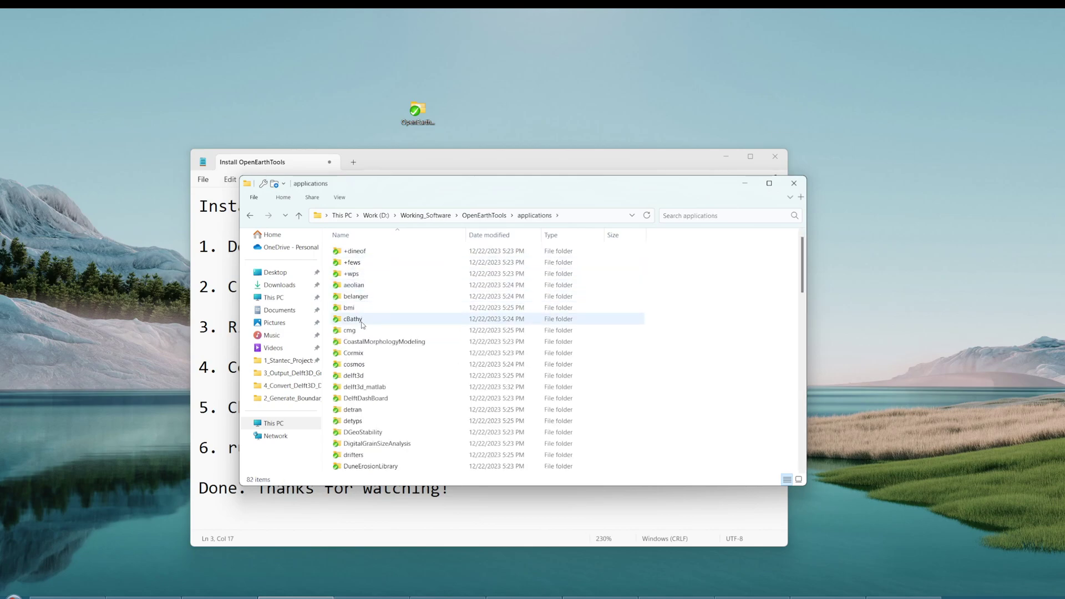
double_click(367, 376)
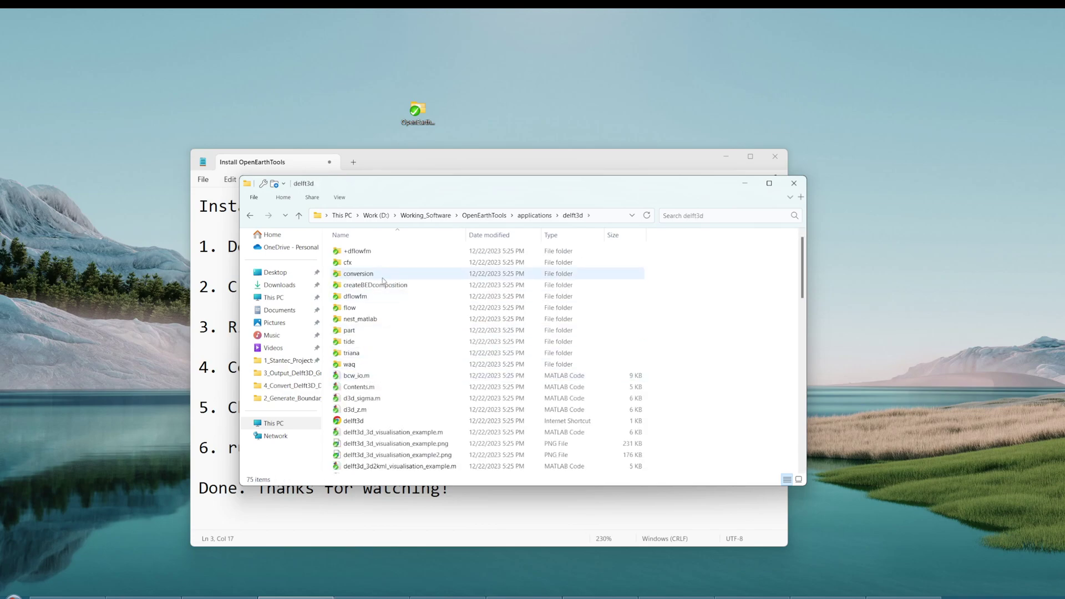
double_click(368, 310)
scroll(440, 338, "down", 8)
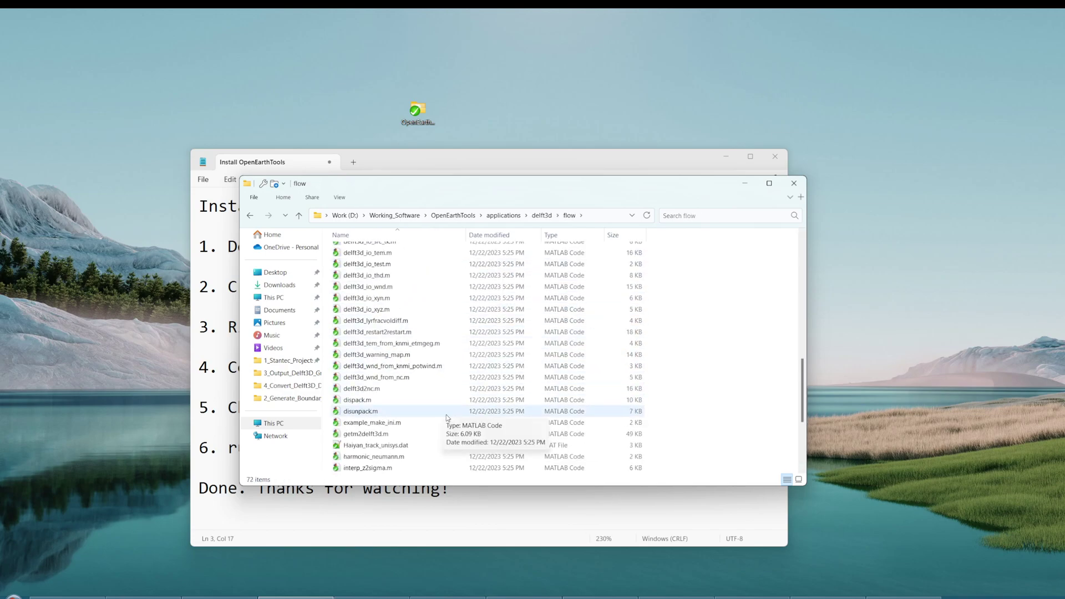
scroll(439, 337, "up", 5)
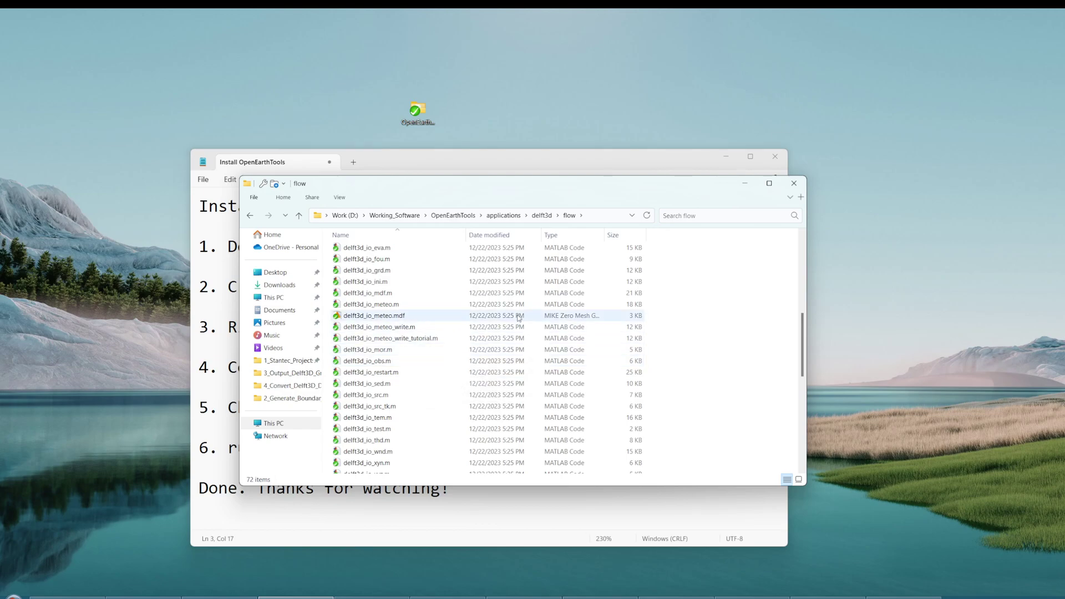
left_click(541, 215)
left_click(534, 215)
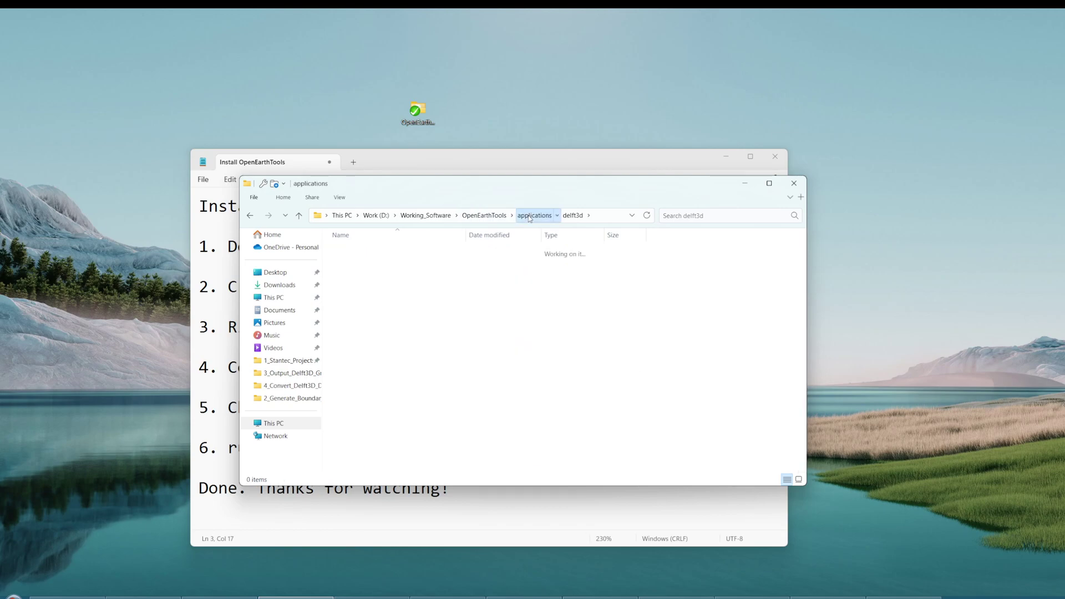
left_click(484, 216)
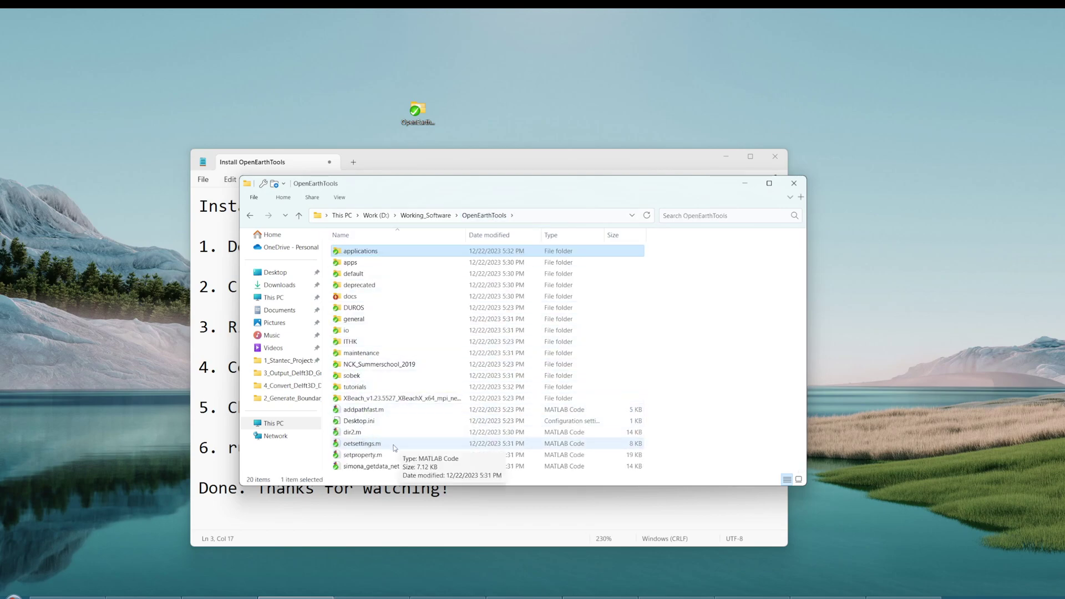
left_click(367, 444)
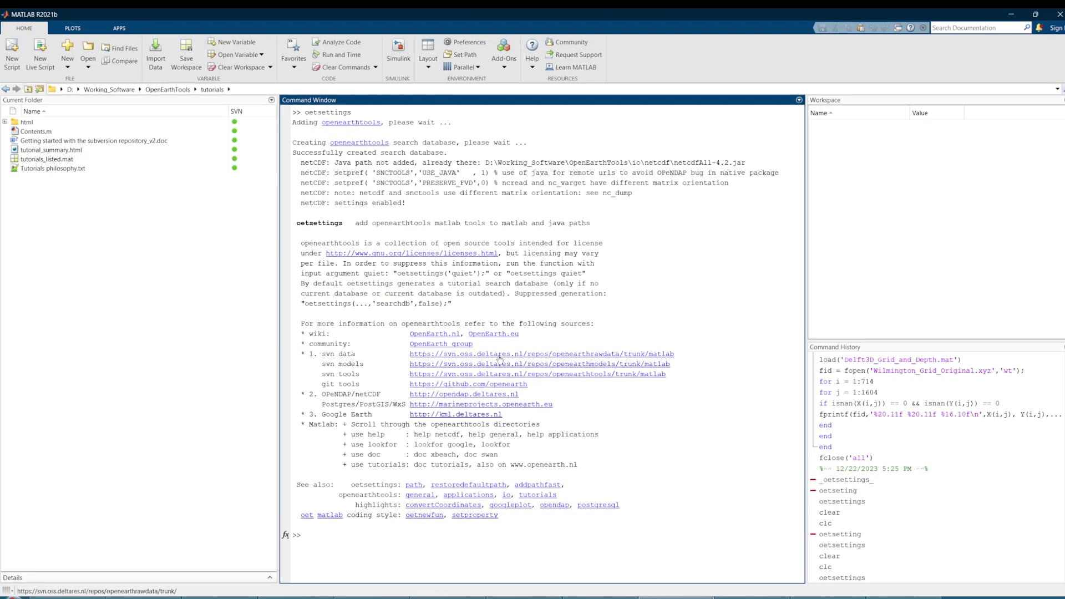
Copy the D:\Working_Software\OpenEarthTools path from Explorer's address bar.
left_click(506, 374)
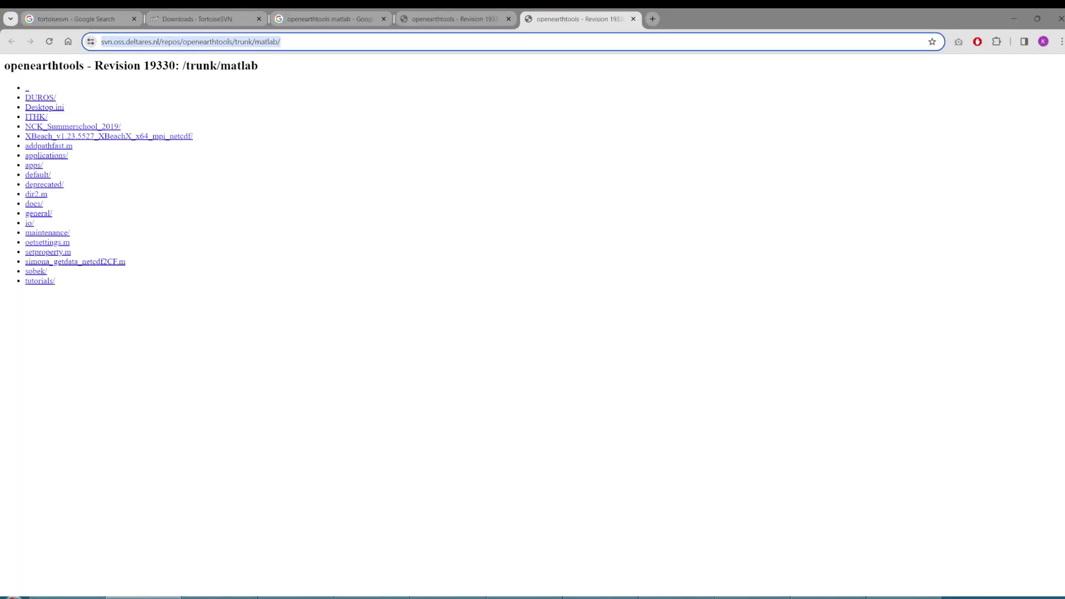
left_click(1013, 18)
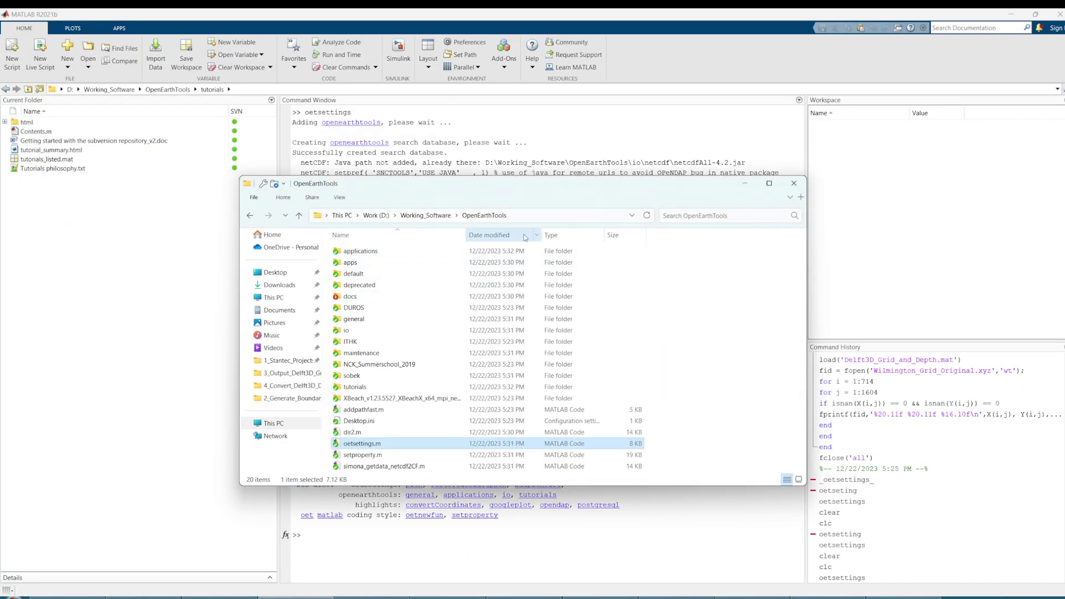
left_click(514, 217)
key("ctrl+c")
right_click(411, 222)
left_click(429, 254)
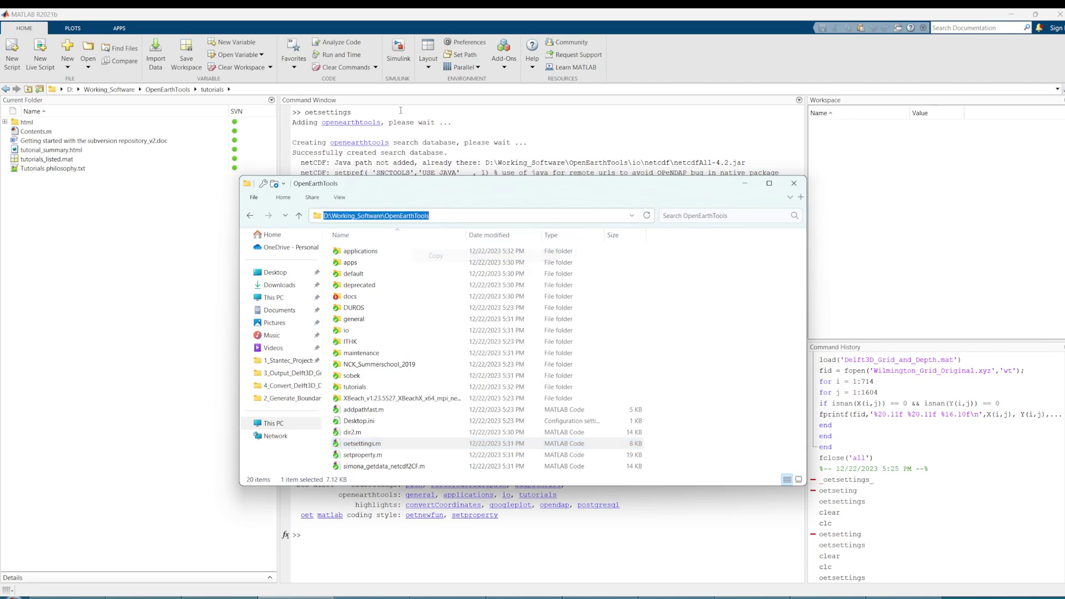
Paste that path into MATLAB's Current Folder bar to make it the working folder.
left_click(388, 100)
left_click(389, 89)
key("ctrl+a")
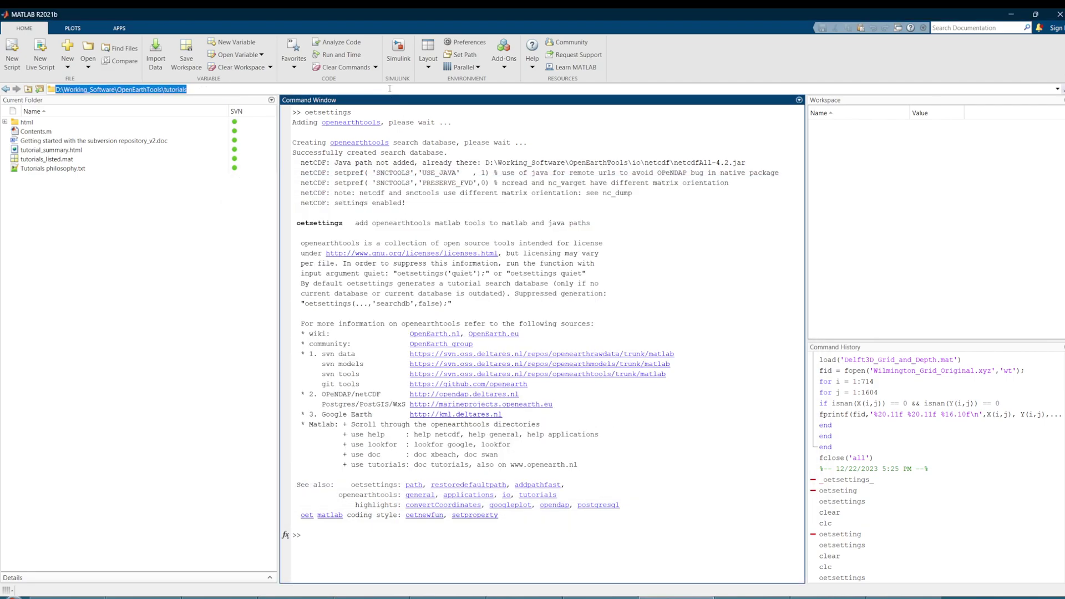
key("BackSpace")
right_click(390, 89)
left_click(441, 120)
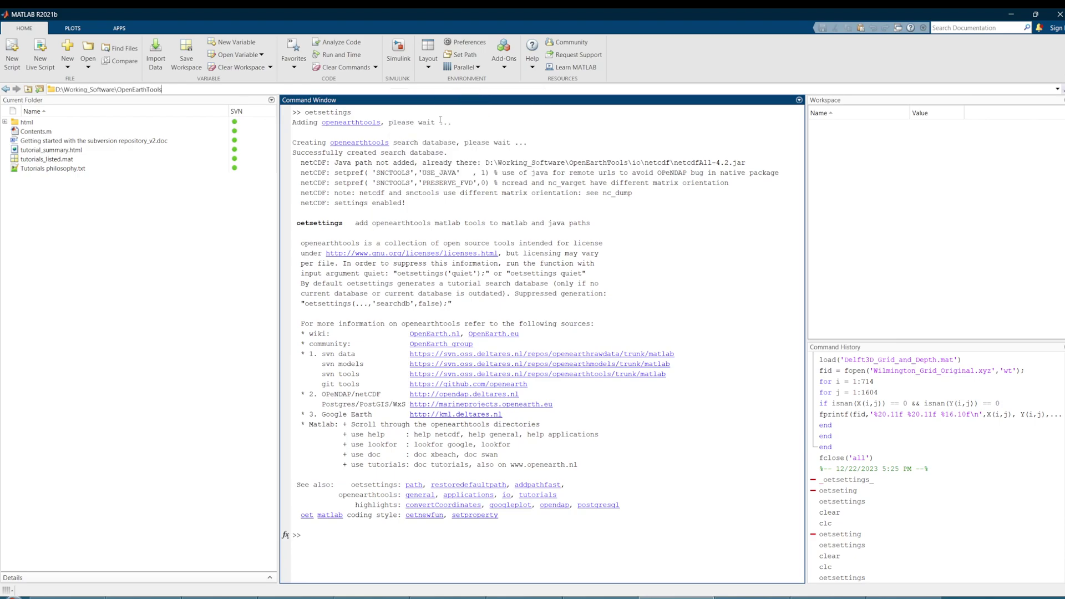
key("Return")
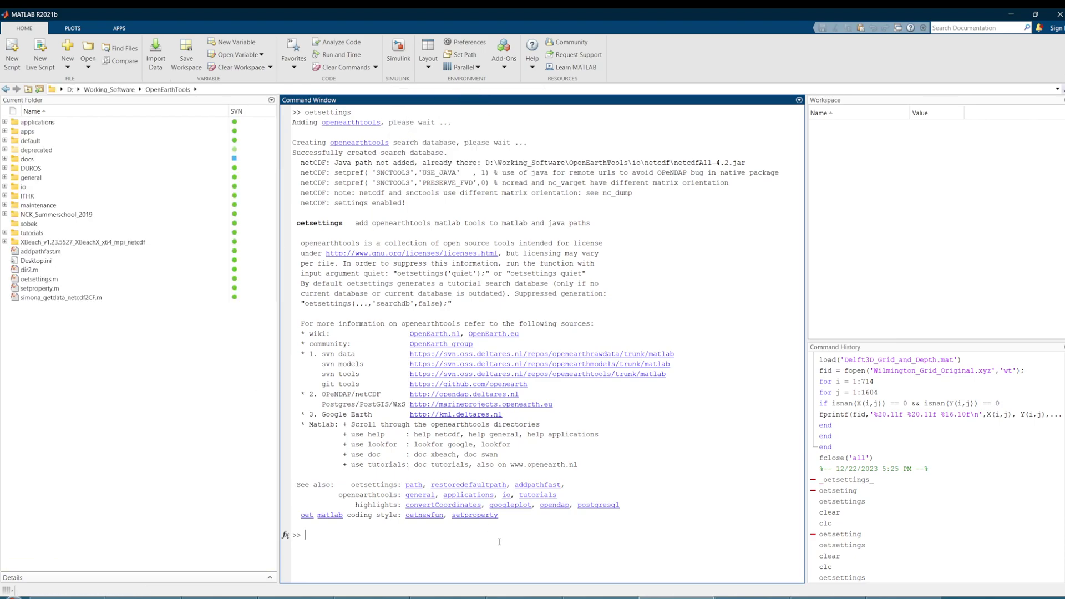
Clear the workspace with clear and wipe the Command Window with clc.
type("cler")
key("Return")
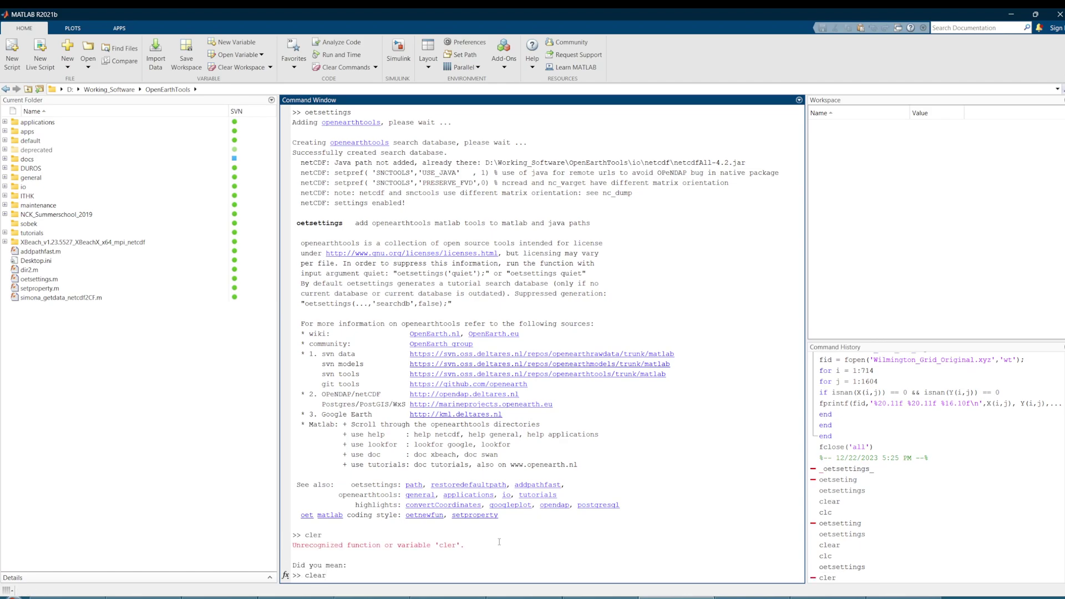
key("Return")
type("clc")
key("Return")
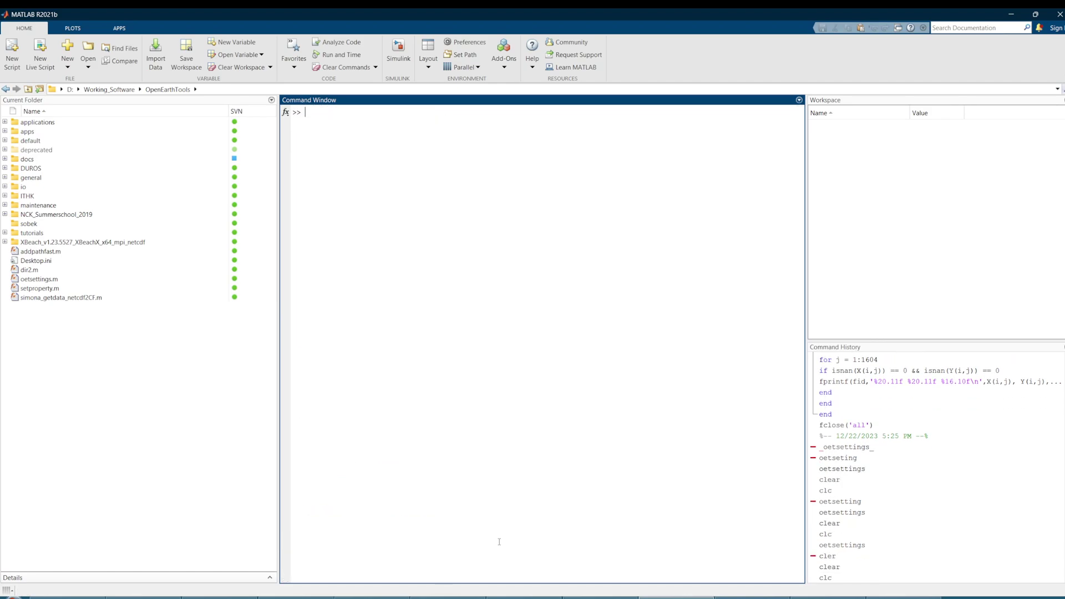
Run oetsettings.m from the Current Folder with F9, then again by typing oetsettings.
left_click(44, 279)
key("F9")
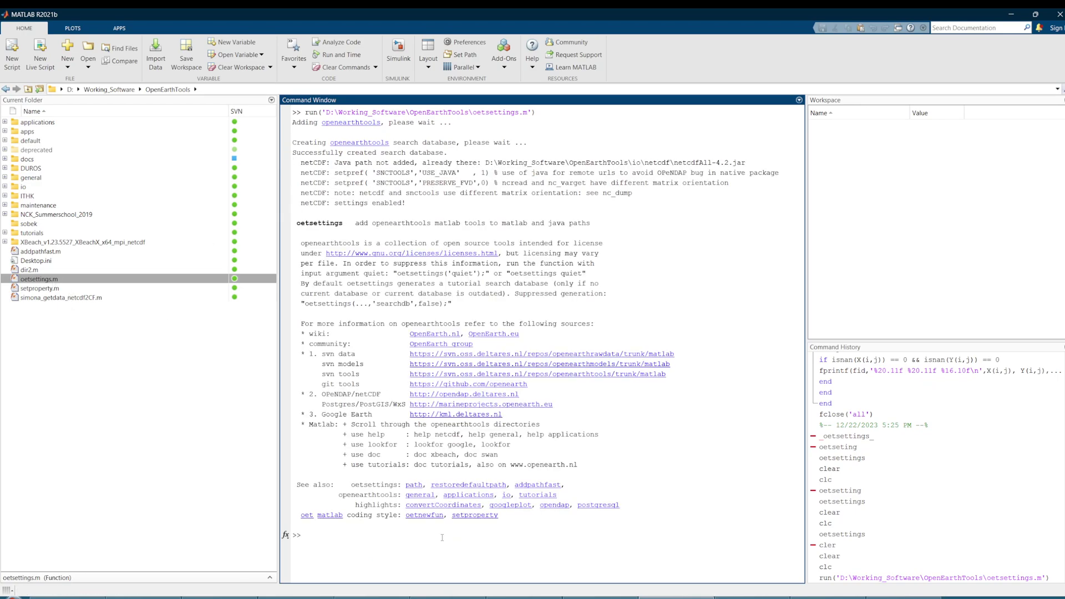
type("oetsettings")
key("Return")
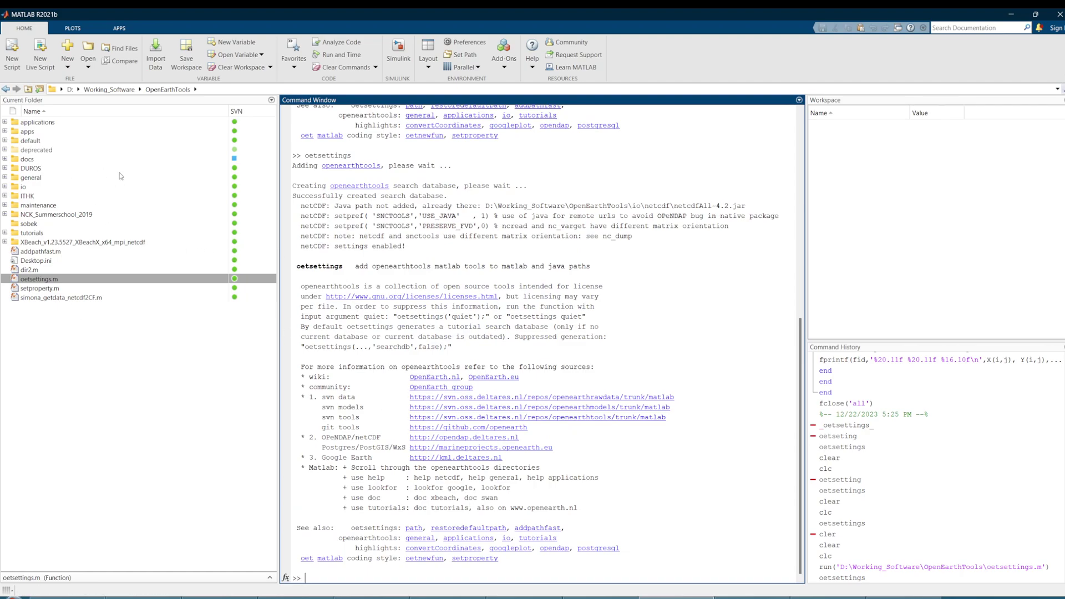
Browse into applications\delft3d and run vs_area, which errors on undefined 'h'.
double_click(35, 122)
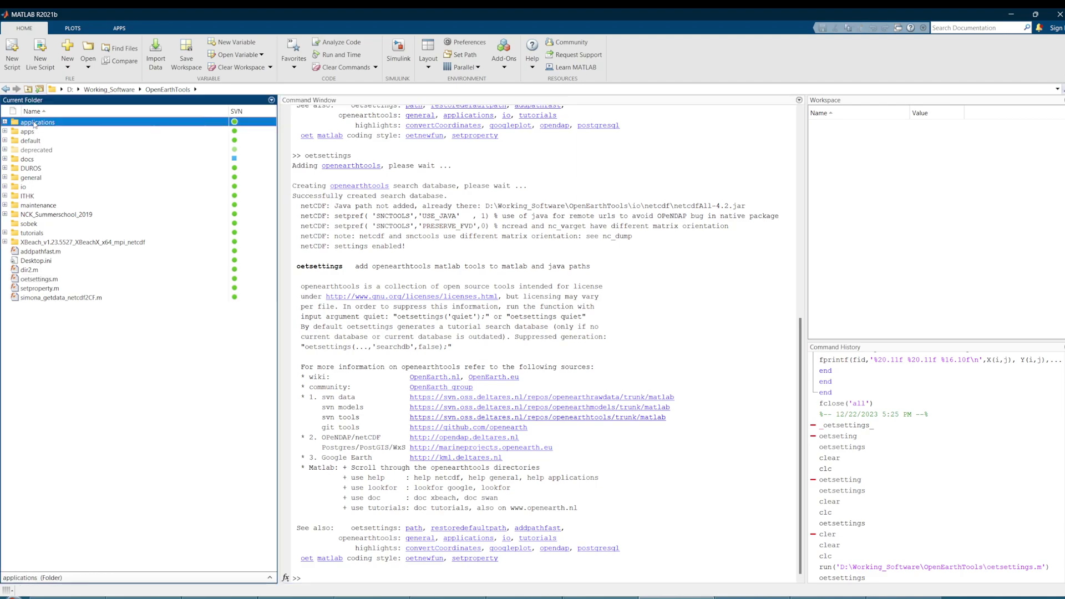
double_click(47, 224)
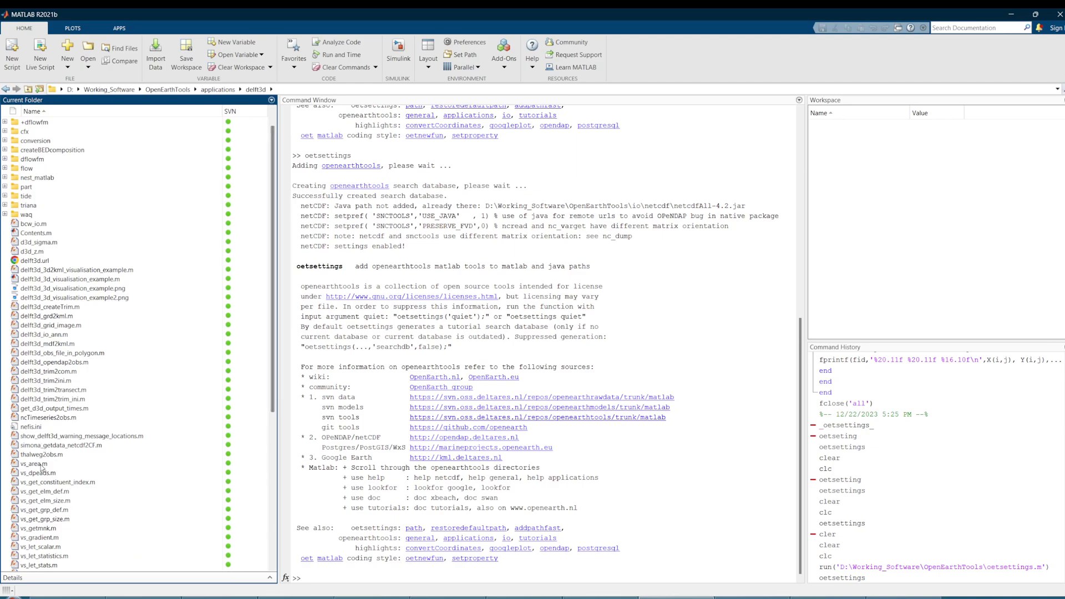
left_click(701, 540)
type("v")
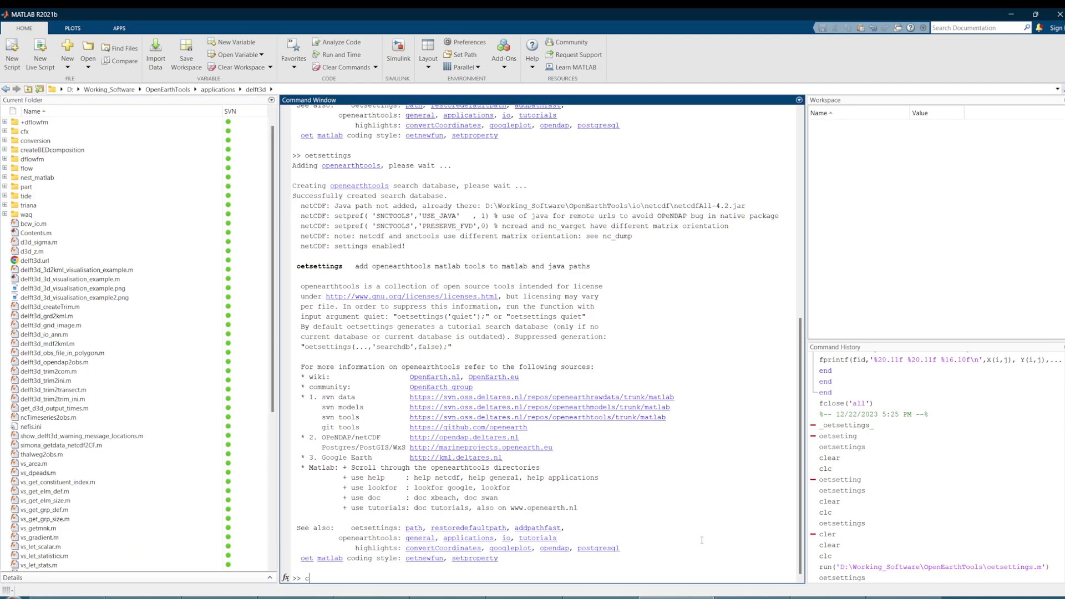
type("s_area")
key("Return")
Select part of the vs_area error output in the Command Window.
left_click_drag(369, 528, 380, 528)
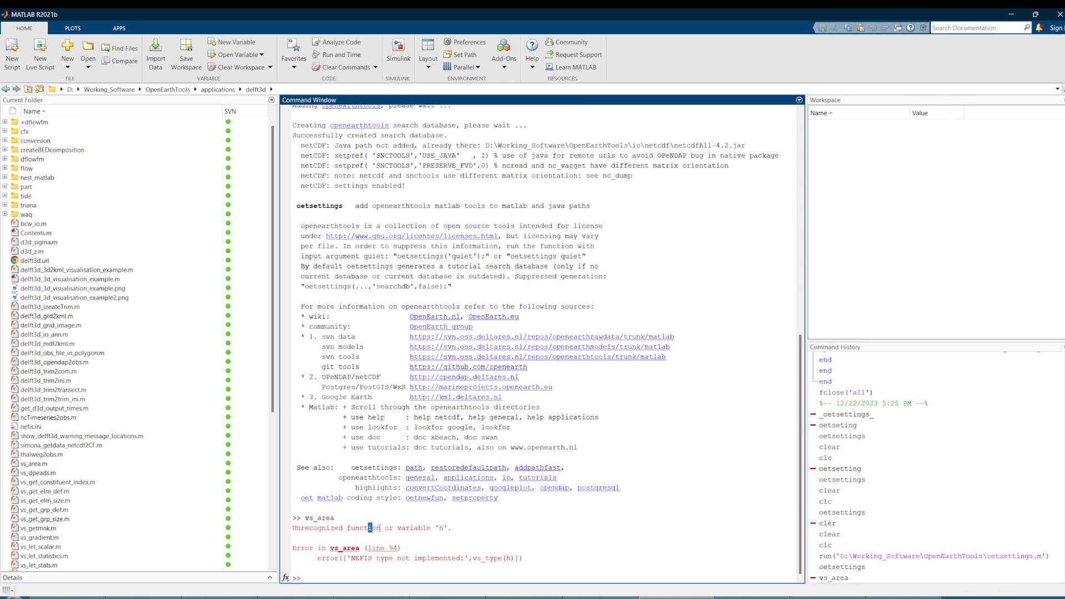
left_click_drag(299, 516, 453, 528)
left_click(355, 519)
left_click(513, 538)
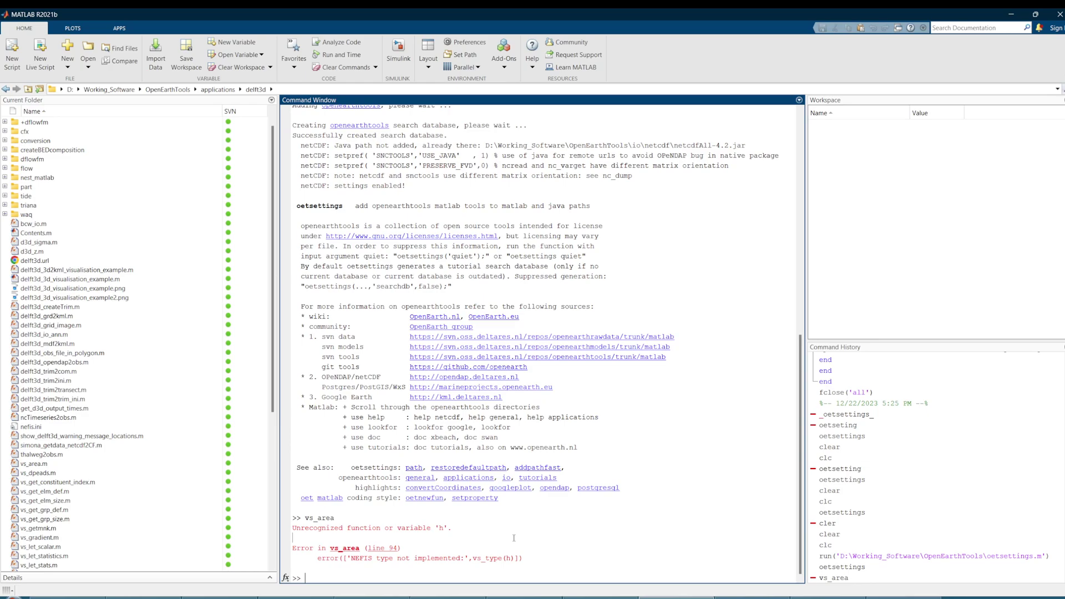